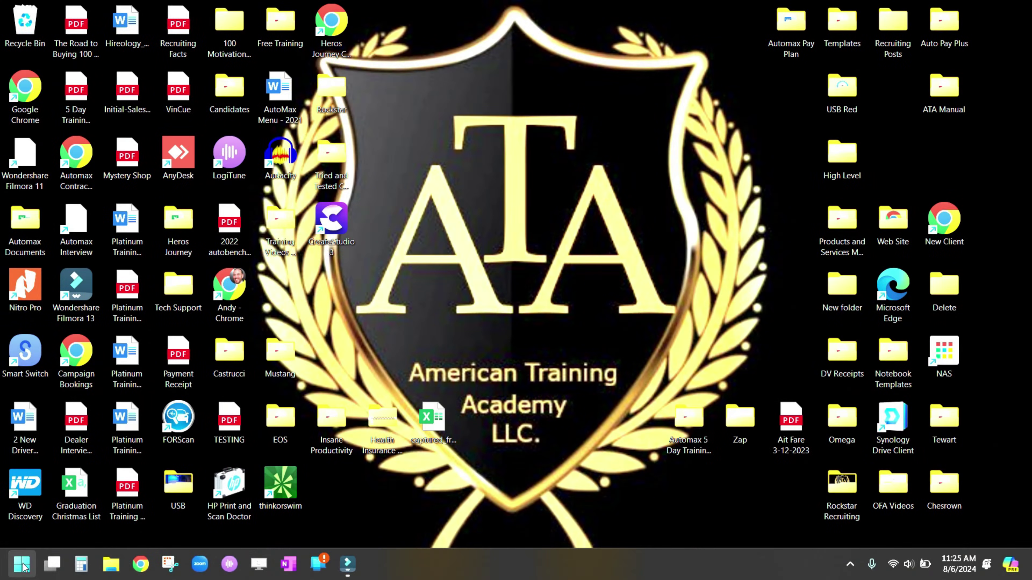
Search the computer for "media" and open Media Player
click(22, 565)
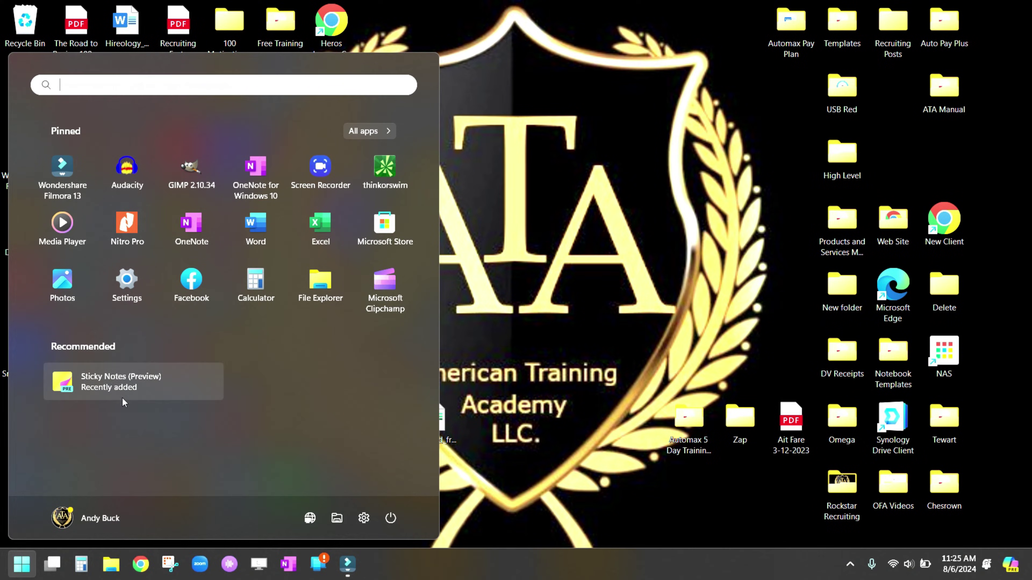
click(85, 89)
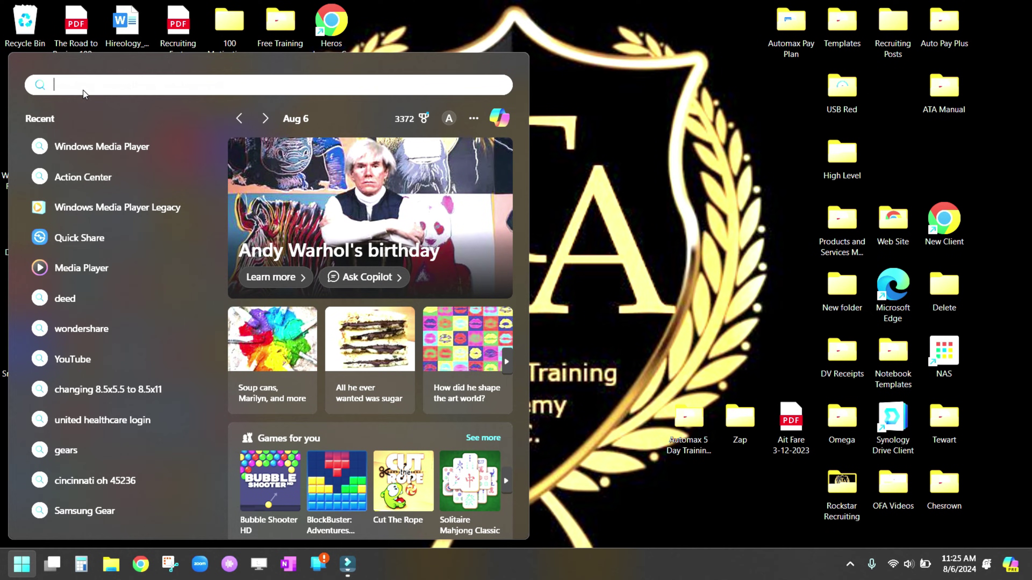
text(media)
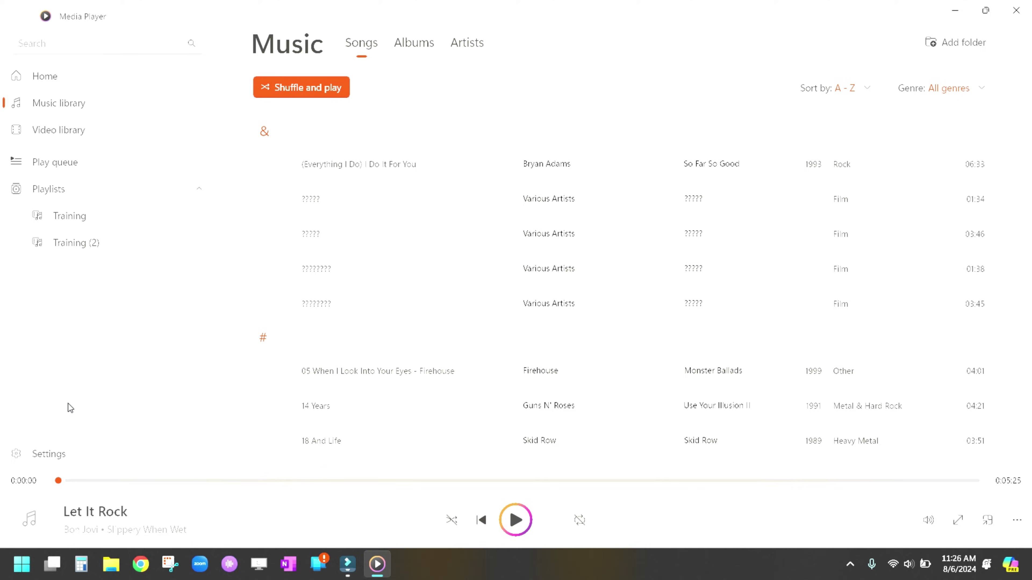
View the music library locations in the settings and the suggested music folders, then dismiss the suggestions without adding any
click(44, 455)
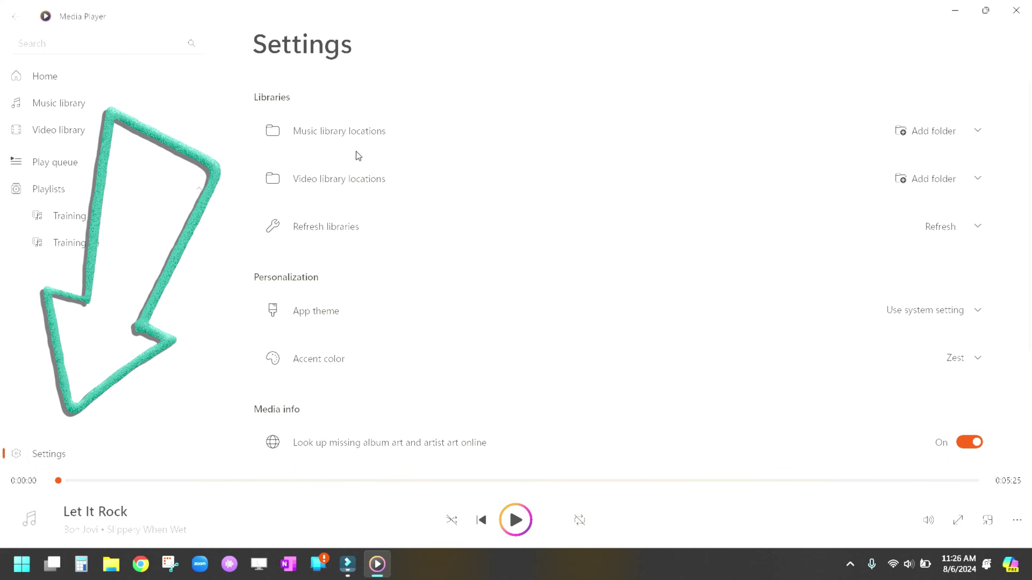
click(329, 132)
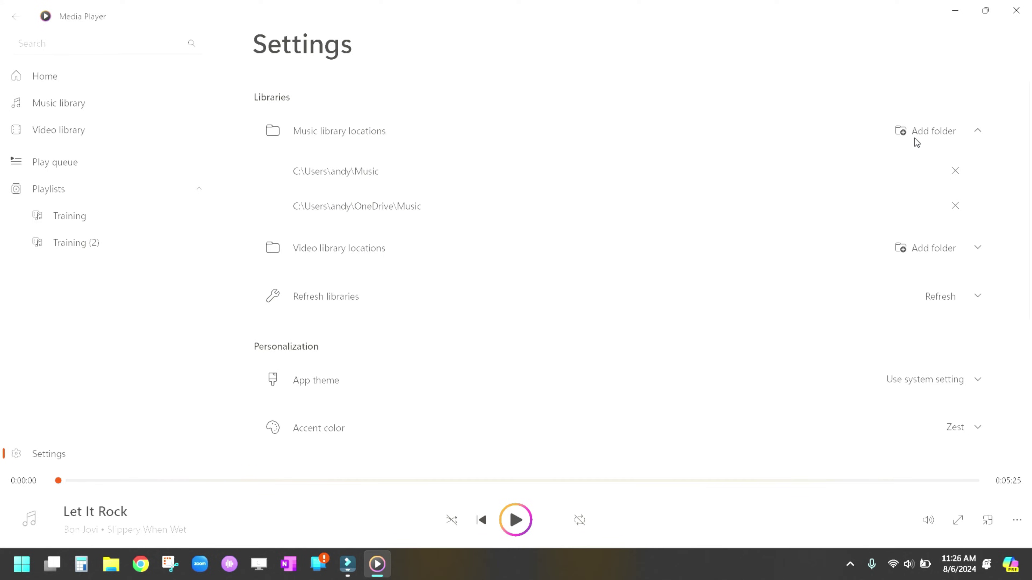
click(923, 132)
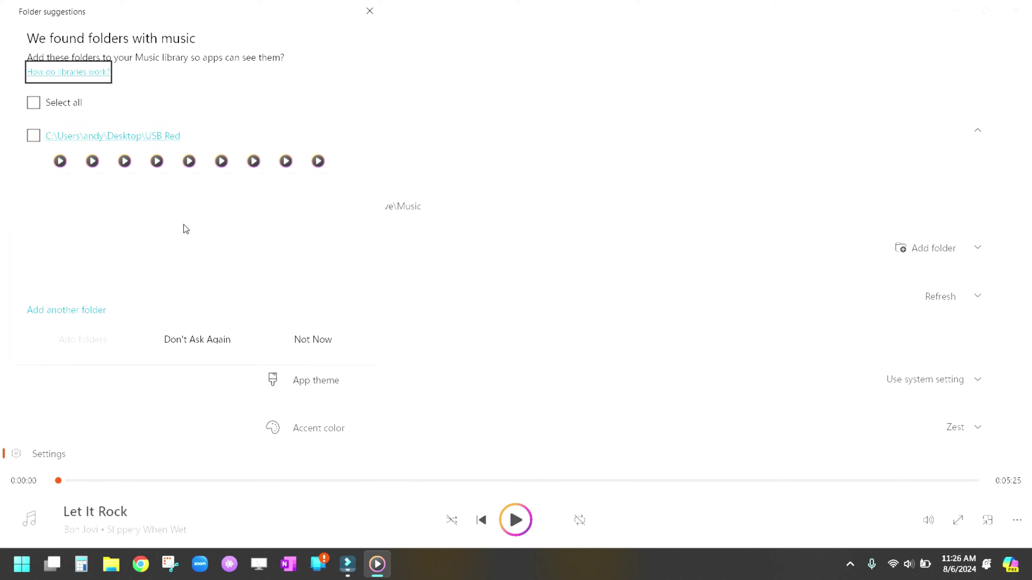
click(307, 341)
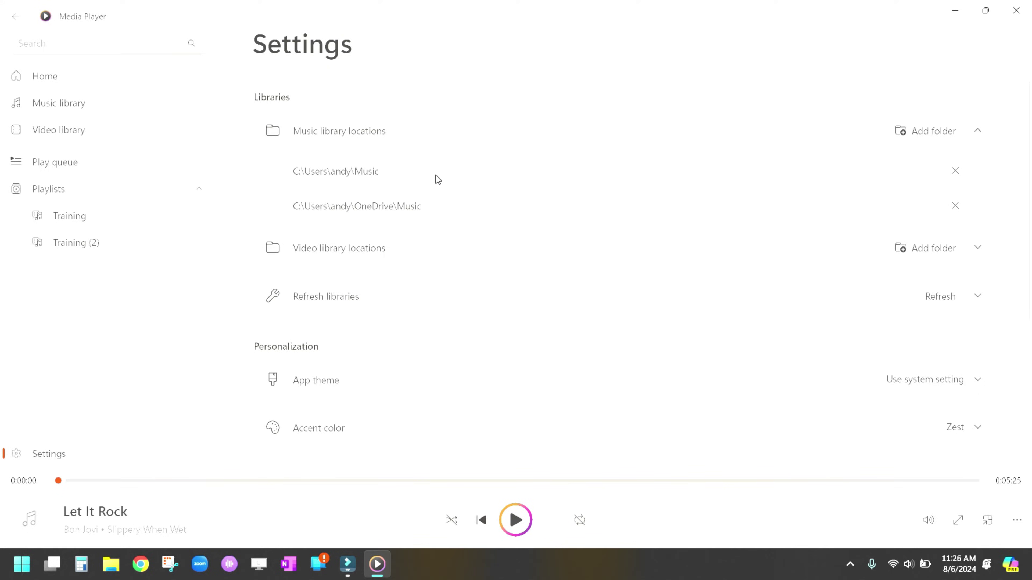
View the songs in the music library and the genres available for filtering them
click(53, 86)
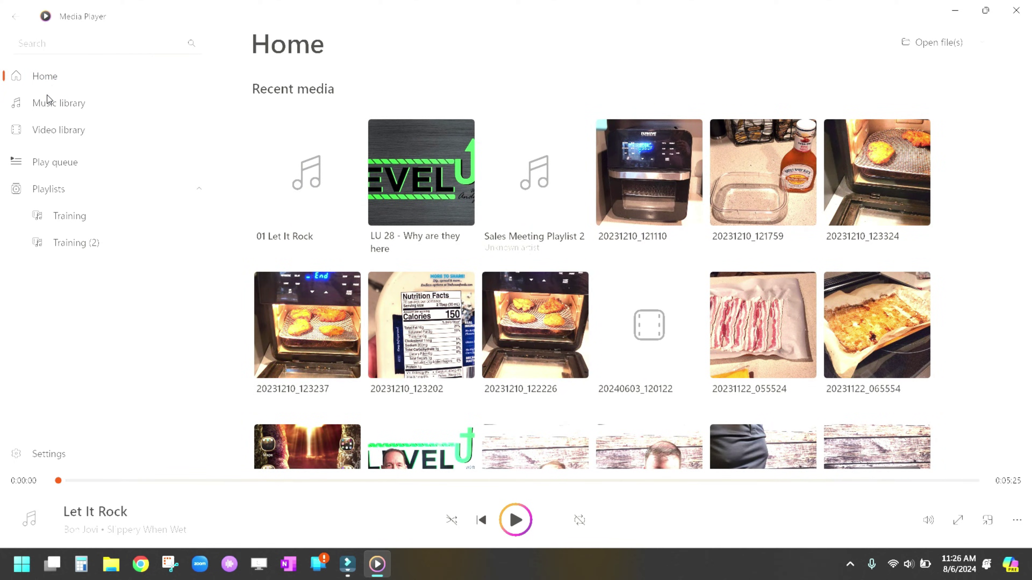
click(65, 104)
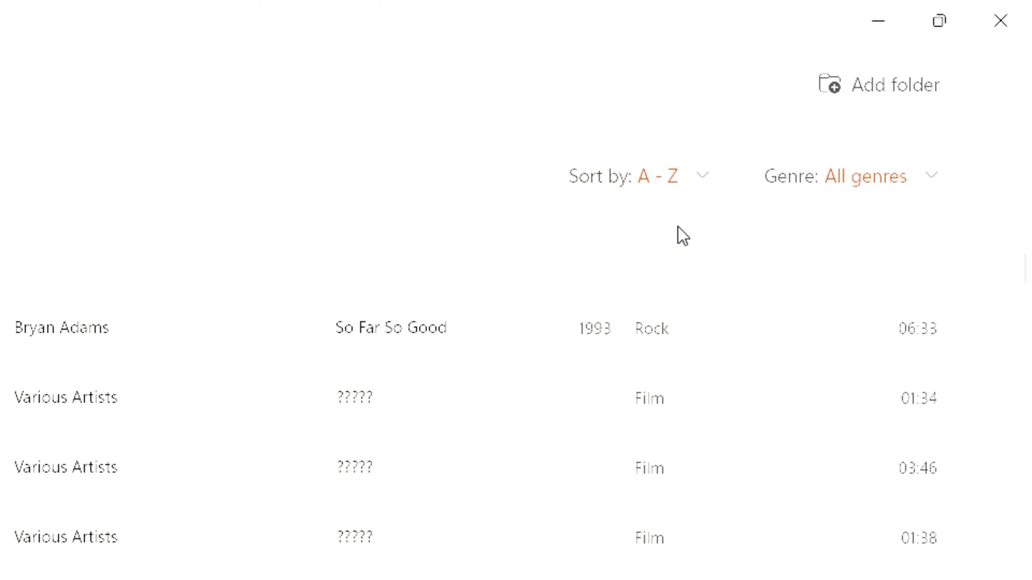
click(901, 188)
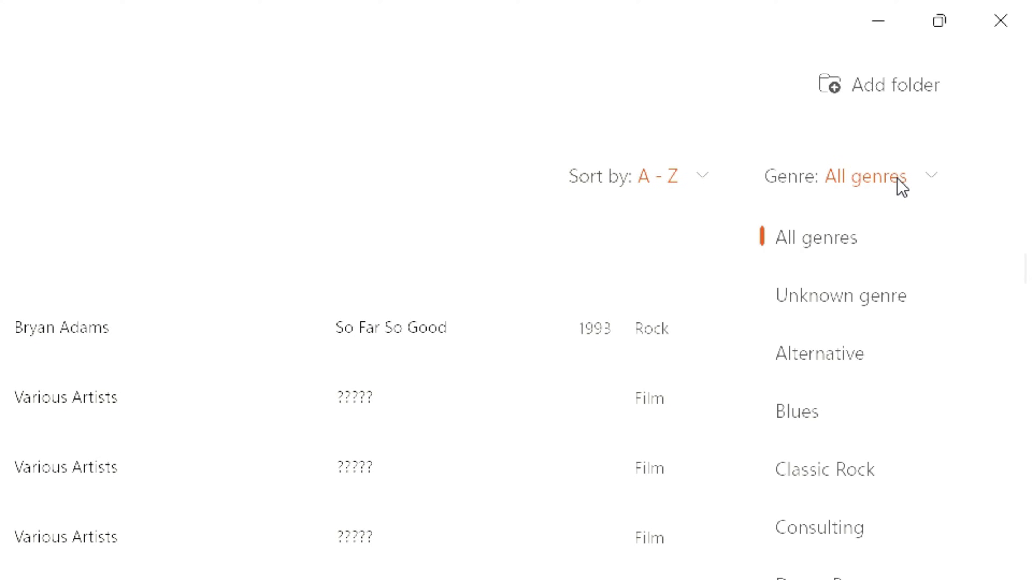
click(658, 279)
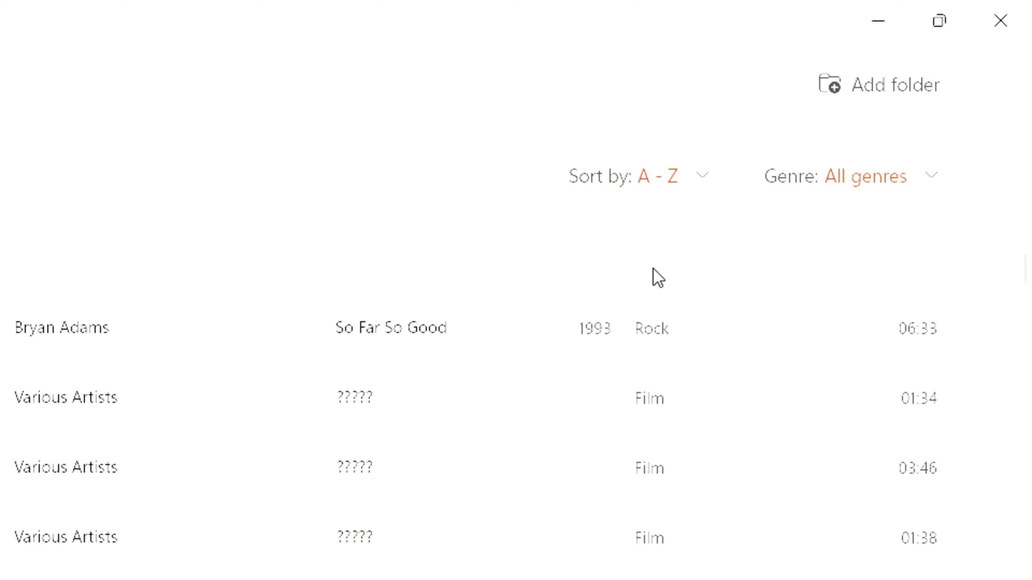
Sort the music library's songs by artist and look through the list as far as Aerosmith
click(683, 183)
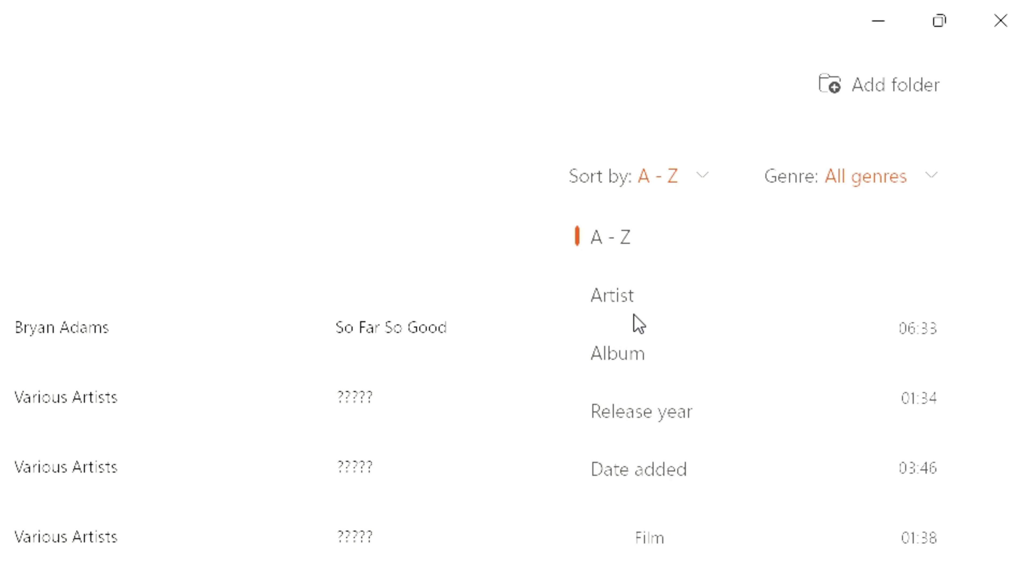
click(620, 298)
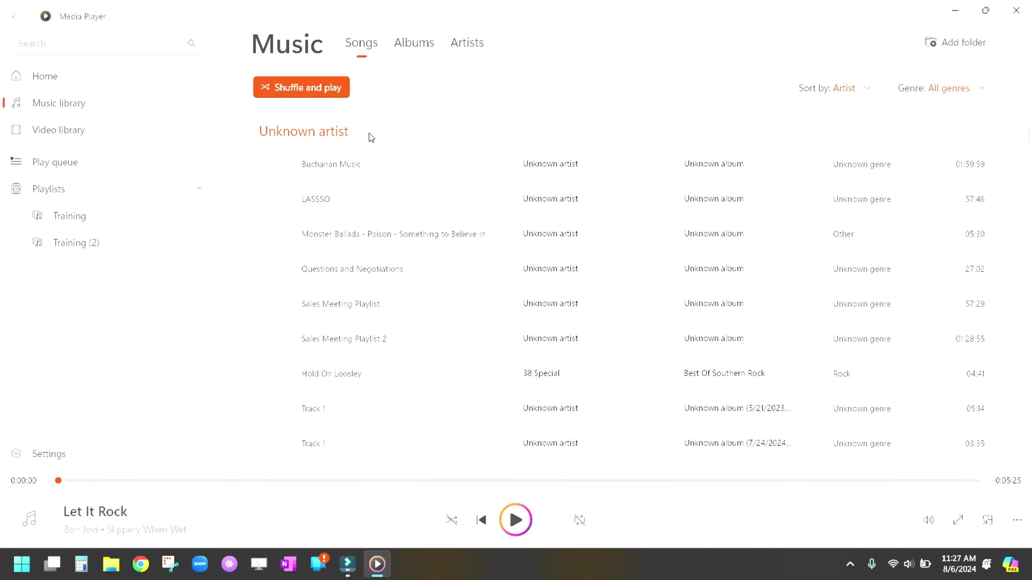
scroll(424, 167, down, 4)
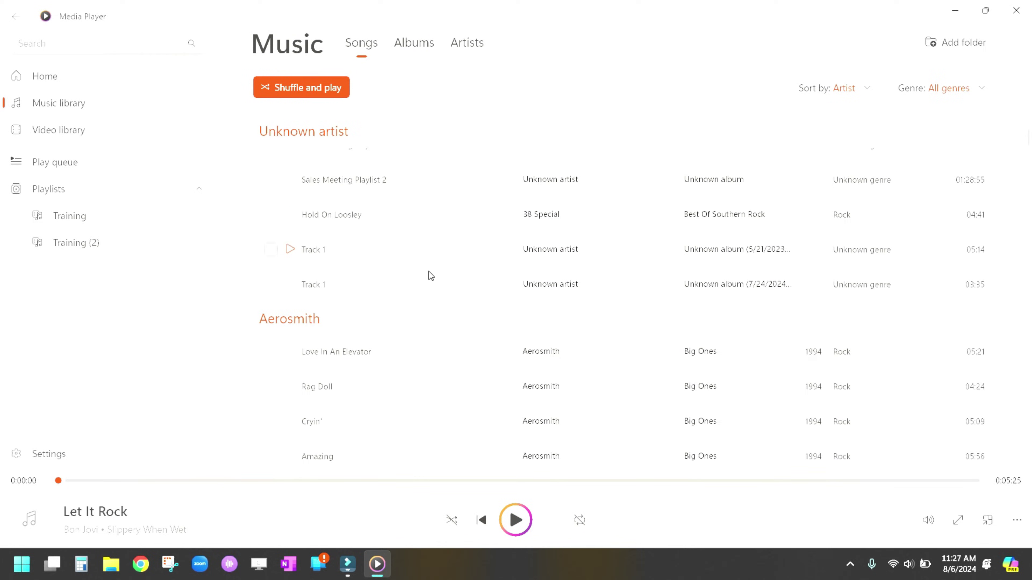
scroll(410, 259, down, 4)
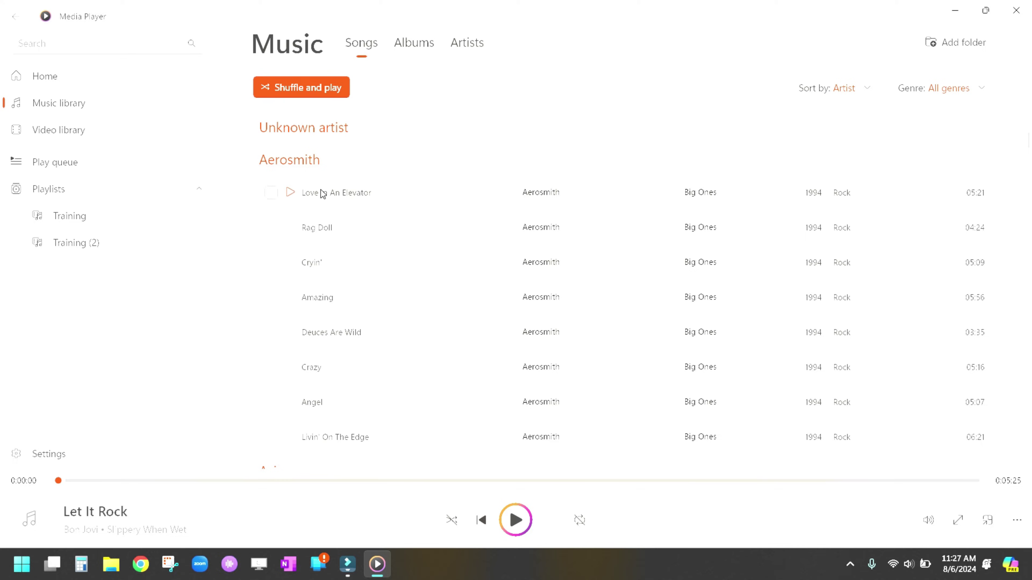
scroll(393, 359, down, 1)
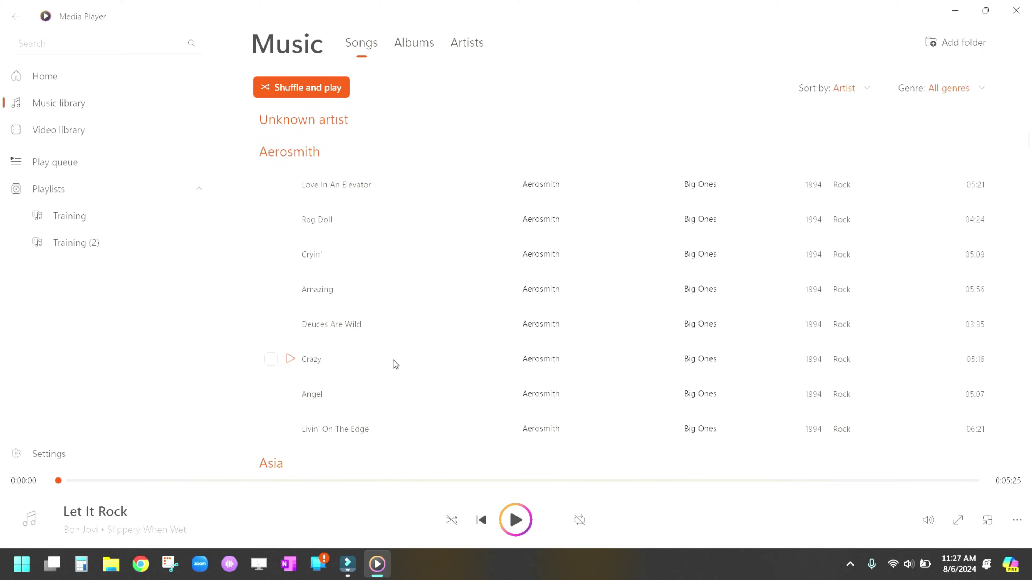
scroll(393, 359, up, 1)
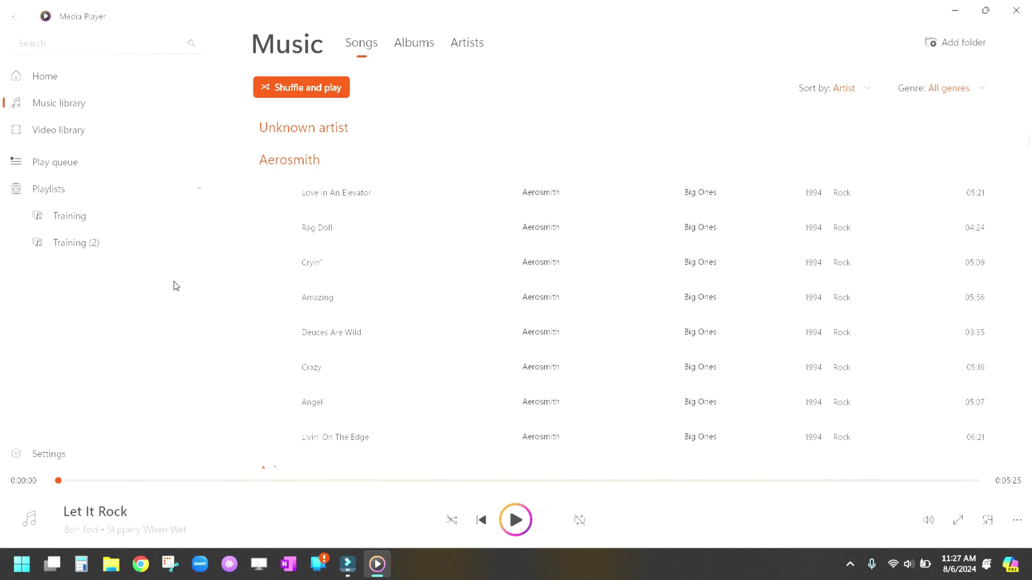
Create a new playlist named Rock
click(57, 191)
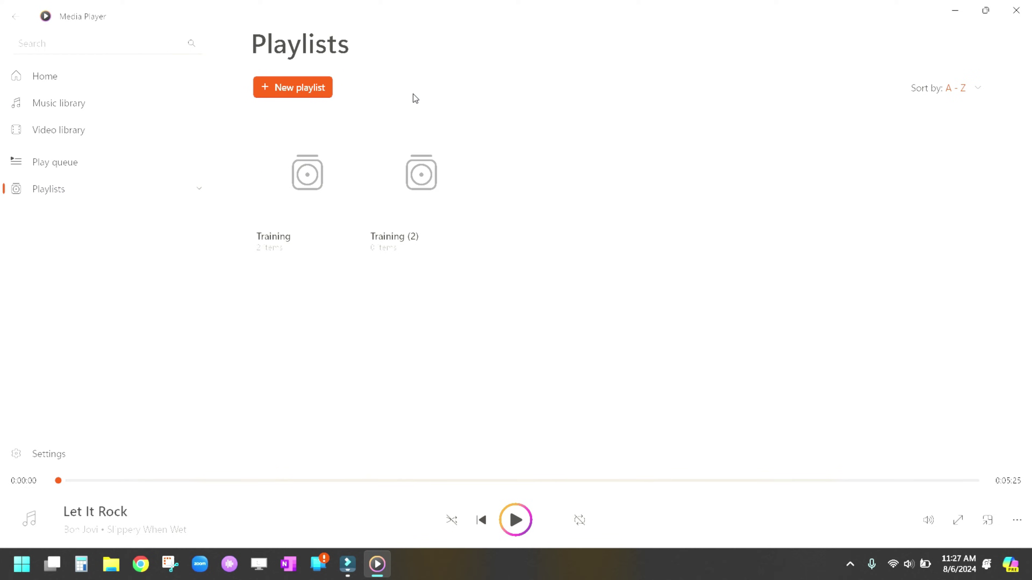
click(294, 88)
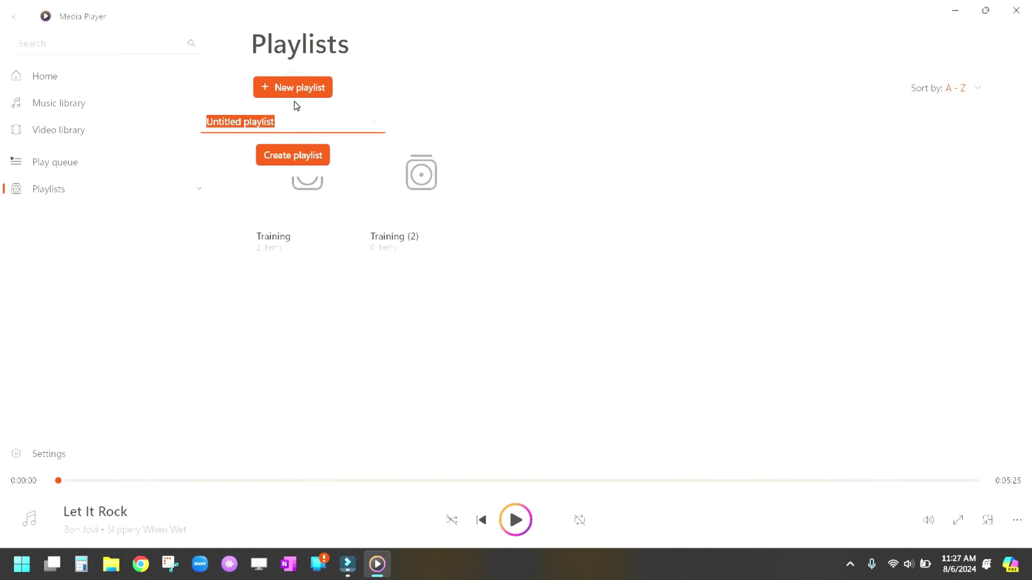
text(Rock)
click(280, 155)
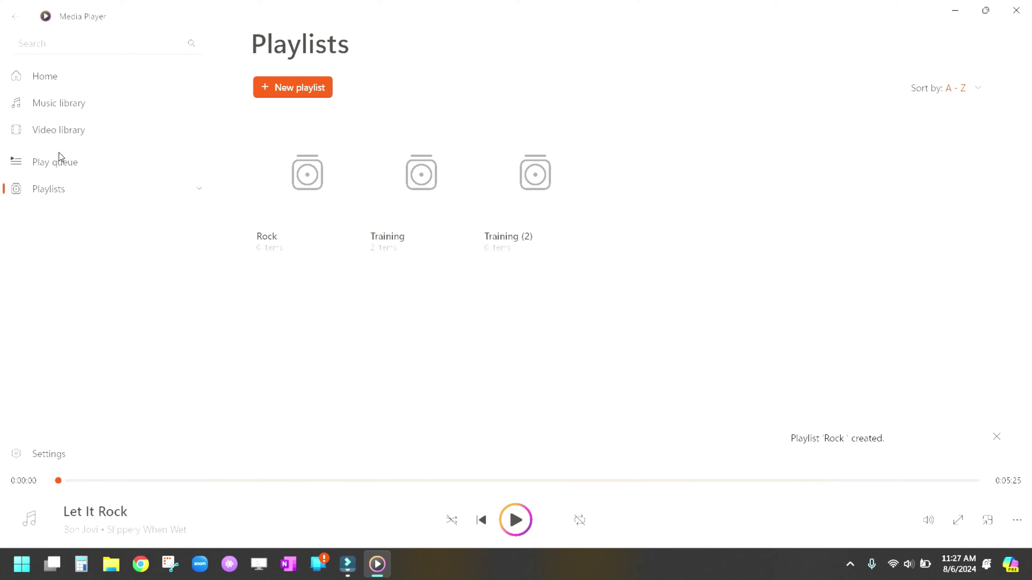
In the music library, select the Aerosmith songs Love In An Elevator, Rag Doll, Cryin', Amazing, Angel and Livin' On The Edge
click(57, 102)
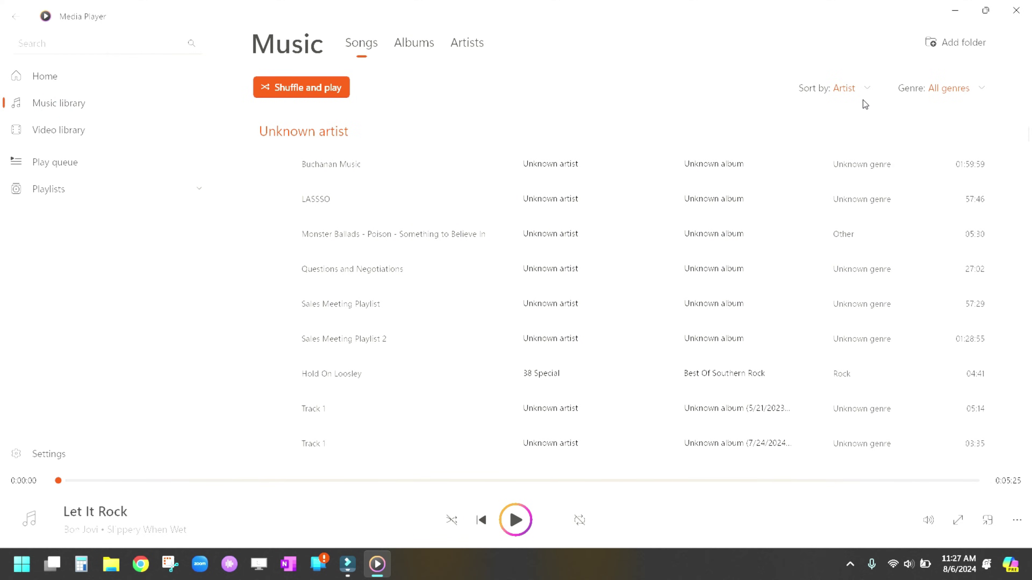
scroll(330, 202, down, 5)
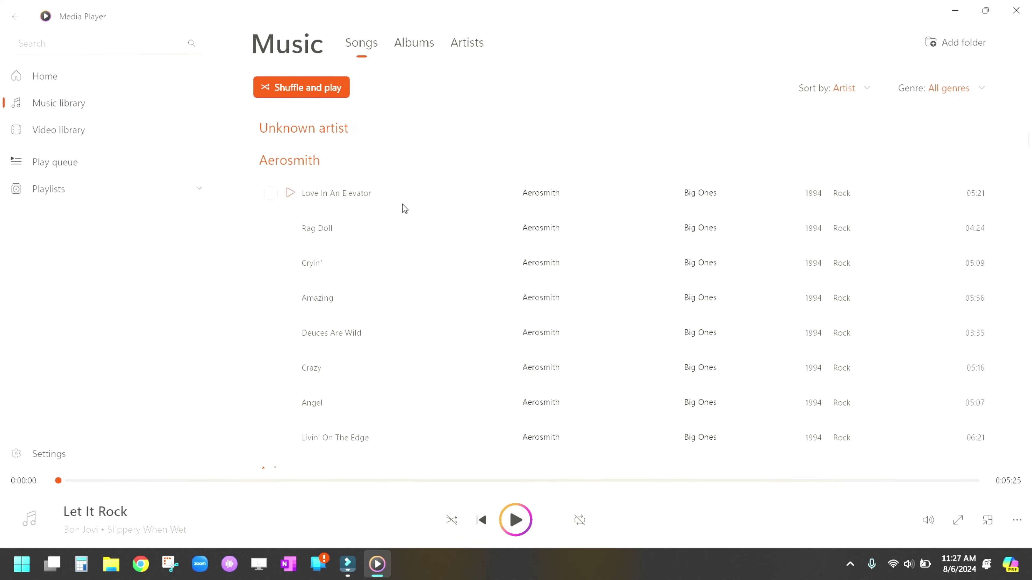
click(270, 194)
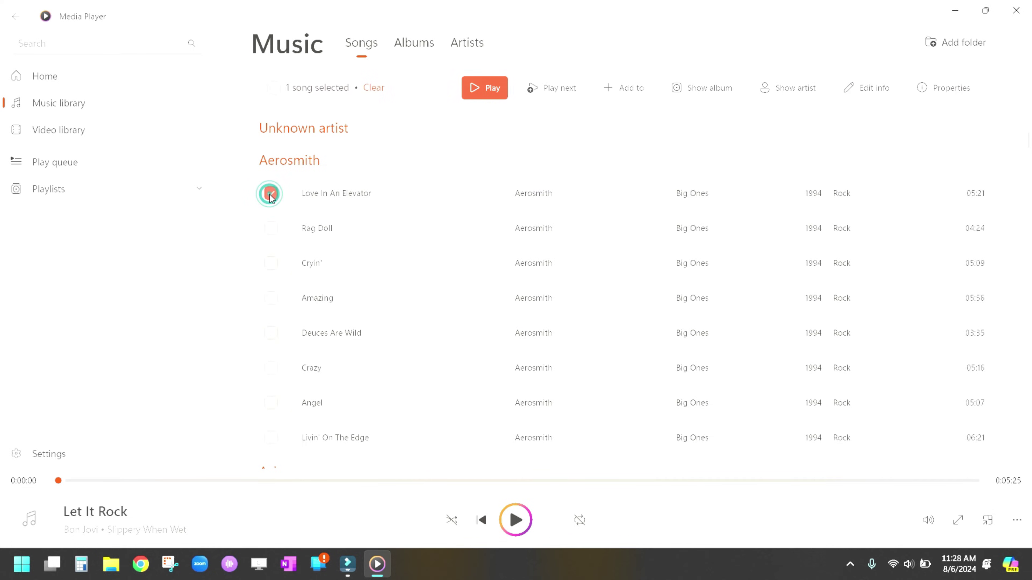
click(271, 229)
click(269, 266)
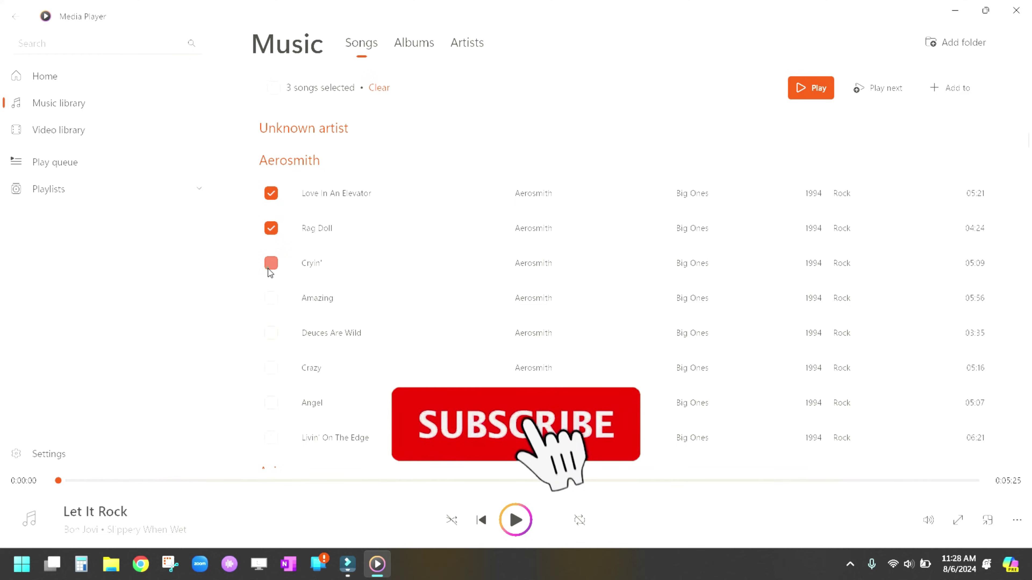
click(270, 302)
scroll(297, 346, down, 4)
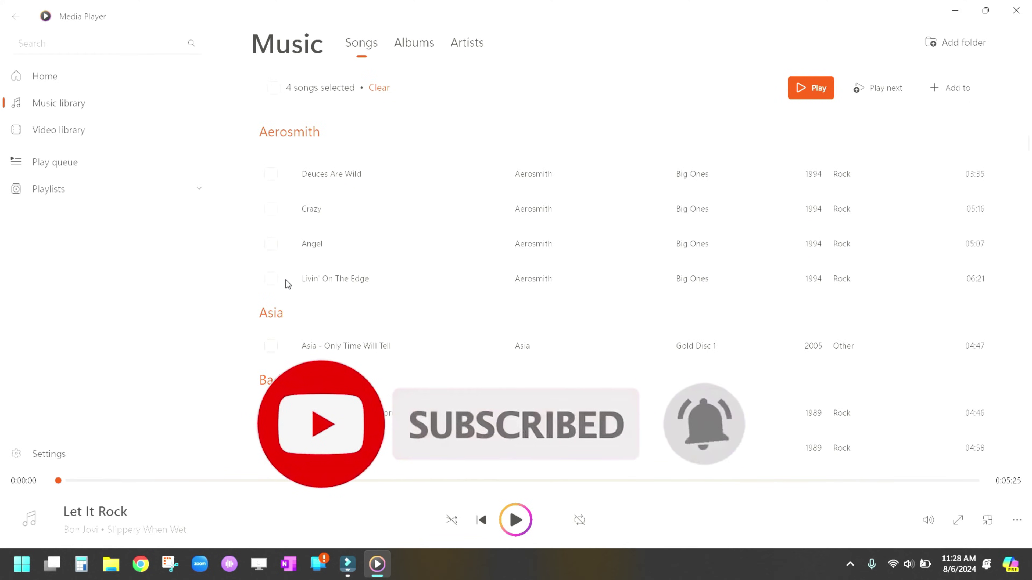
click(270, 244)
click(271, 279)
Add Asia's Only Time Will Tell and two Bad English songs to the selection
scroll(414, 309, down, 2)
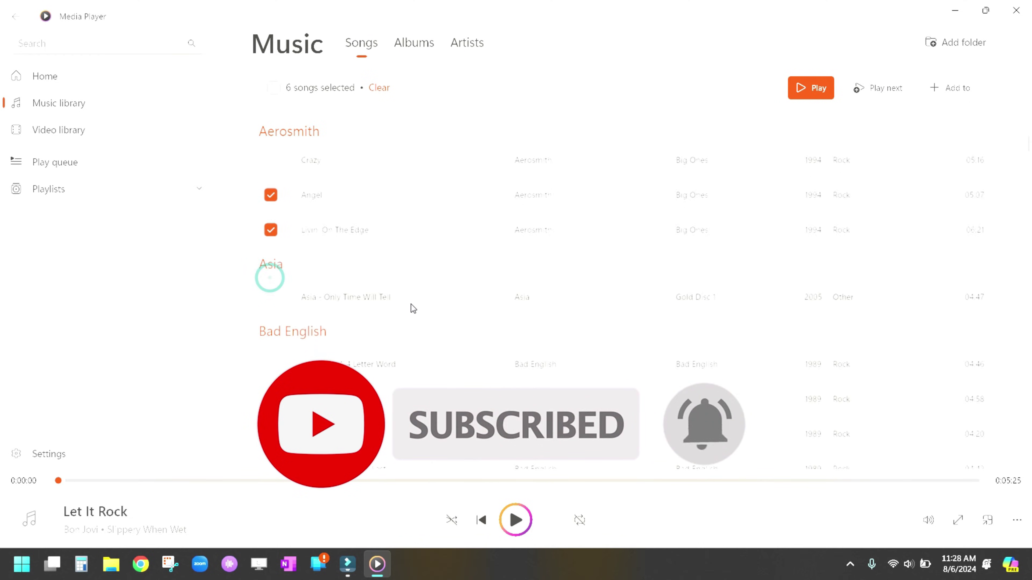
scroll(411, 304, down, 1)
click(271, 239)
scroll(460, 290, down, 1)
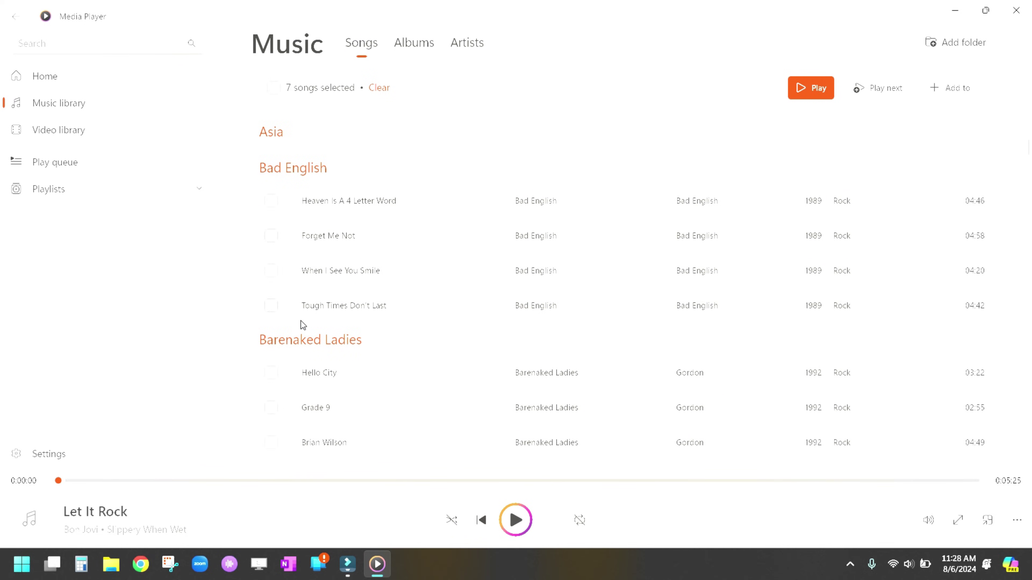
click(271, 305)
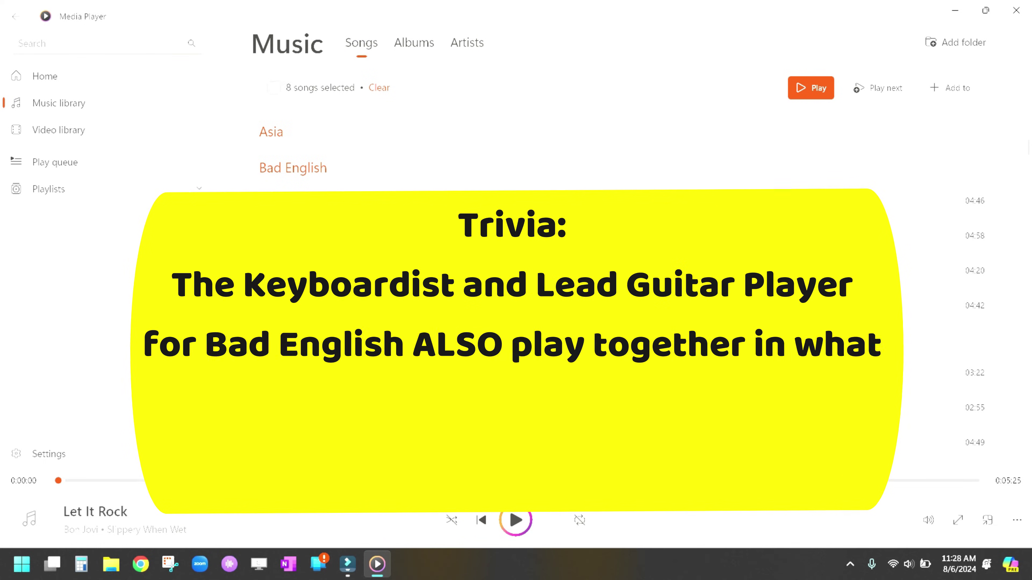
click(271, 373)
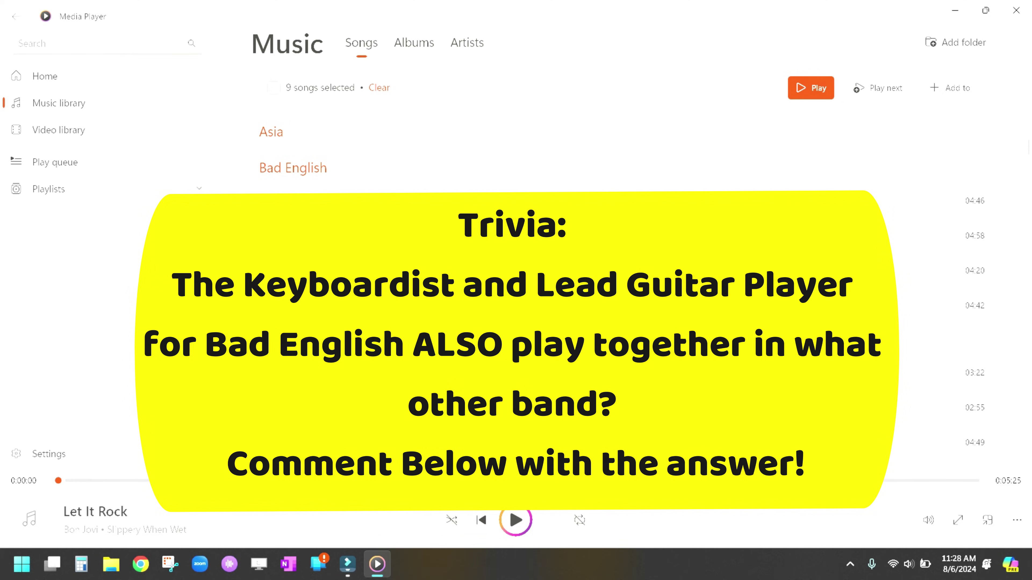
Add the Barenaked Ladies songs Hello City, What a Good Boy and If I Had $1000000 to the selection
scroll(610, 305, down, 10)
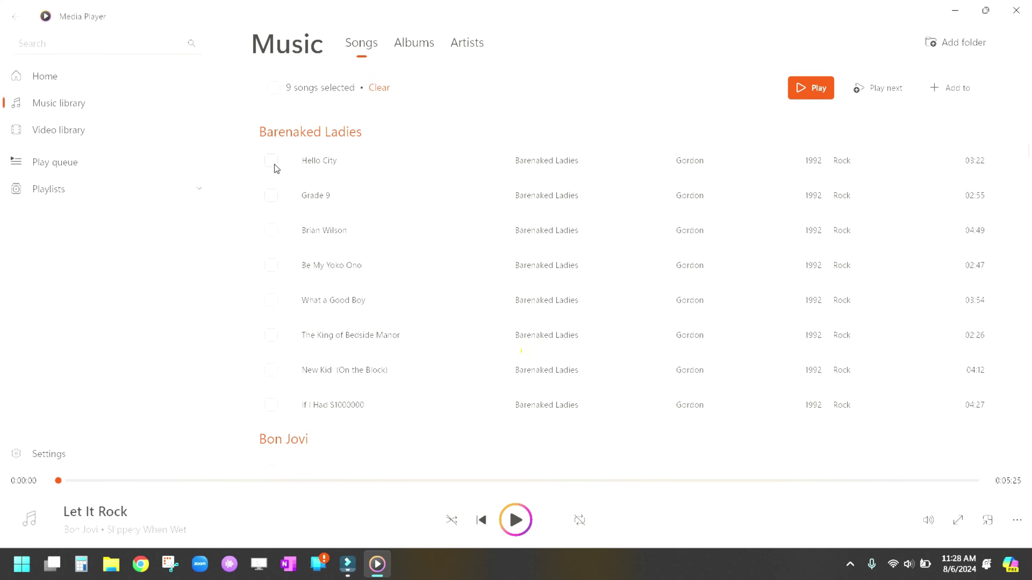
click(271, 161)
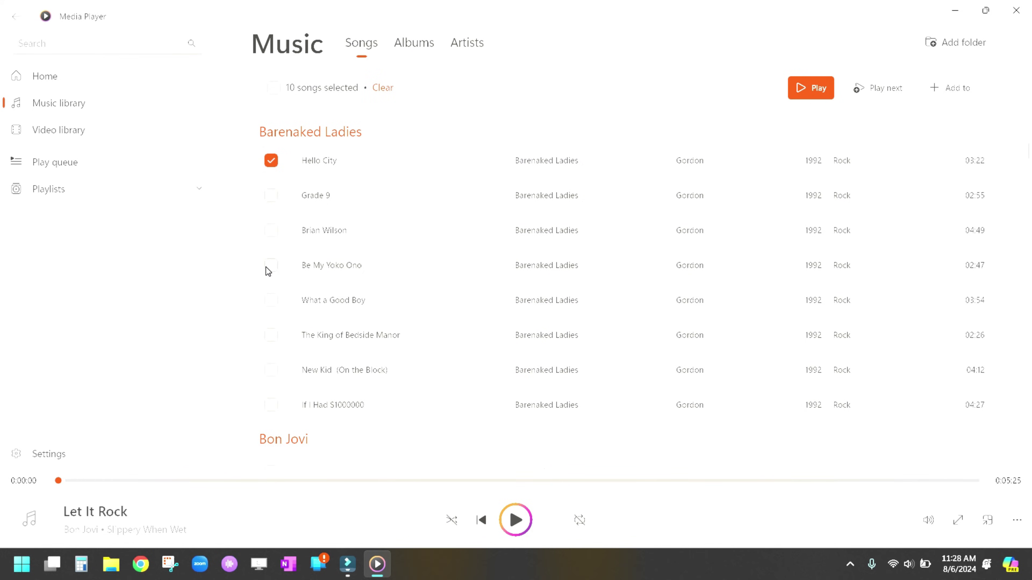
click(267, 292)
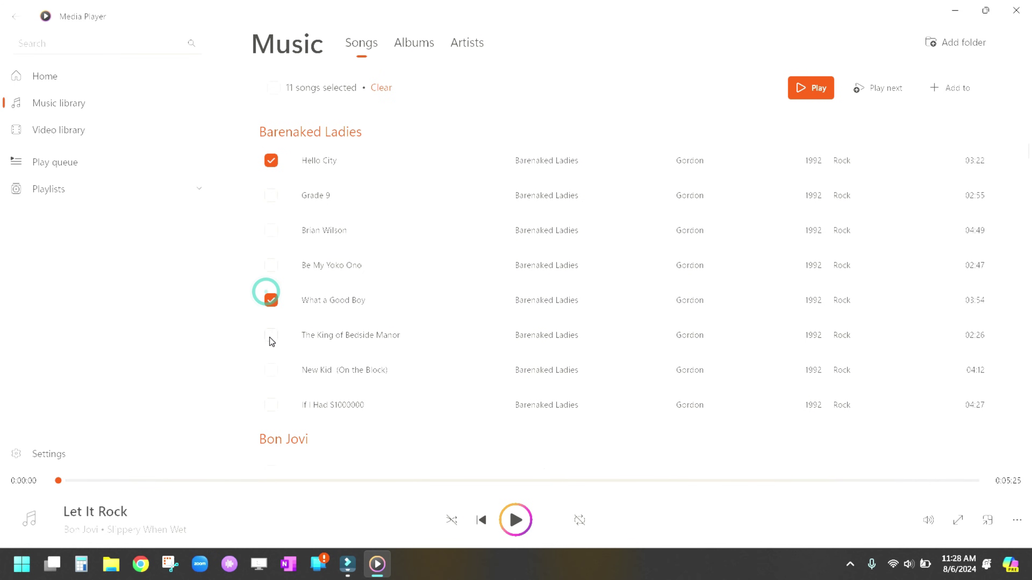
click(270, 405)
Add Milli Vanilli's Baby Don't Forget My Number, Blame It On The Rain and Girl You Know It's True (N.Y. Subway Extended Mix) to the selection
scroll(341, 368, down, 5)
scroll(393, 339, down, 12)
scroll(393, 340, down, 20)
scroll(393, 338, down, 20)
scroll(393, 339, down, 11)
scroll(393, 339, down, 15)
scroll(394, 342, down, 8)
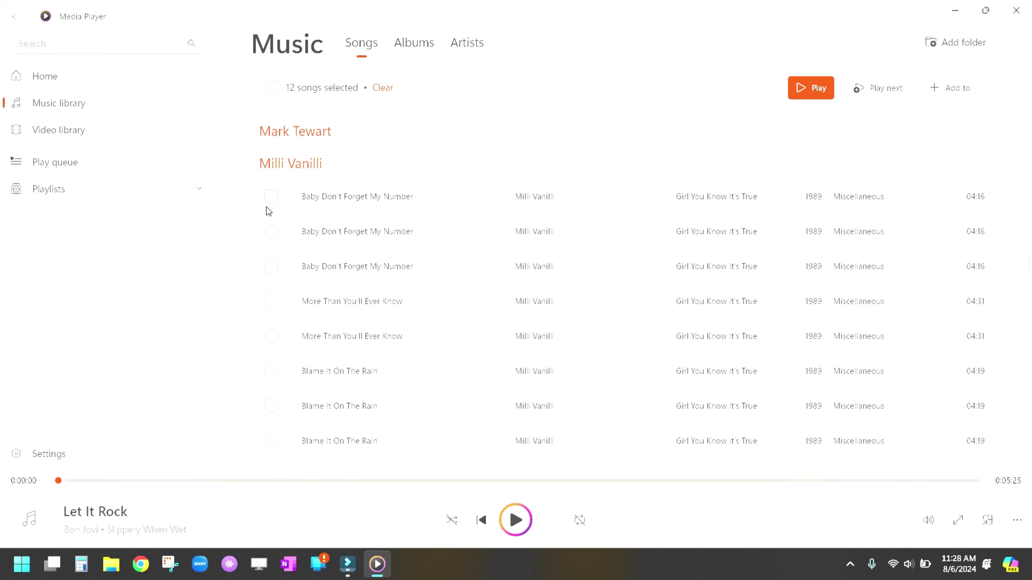
click(269, 198)
click(271, 371)
scroll(387, 359, down, 10)
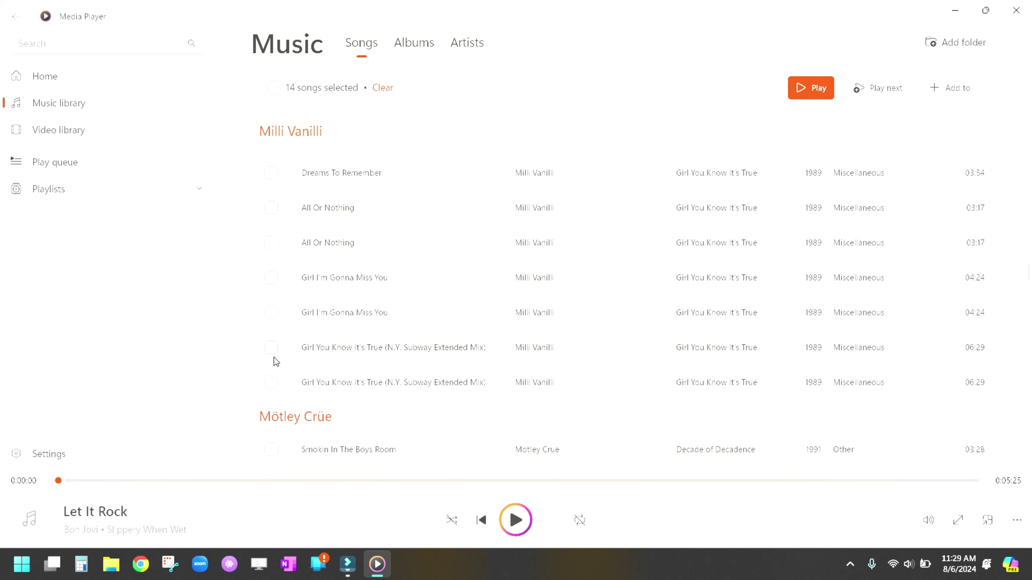
click(270, 348)
click(475, 346)
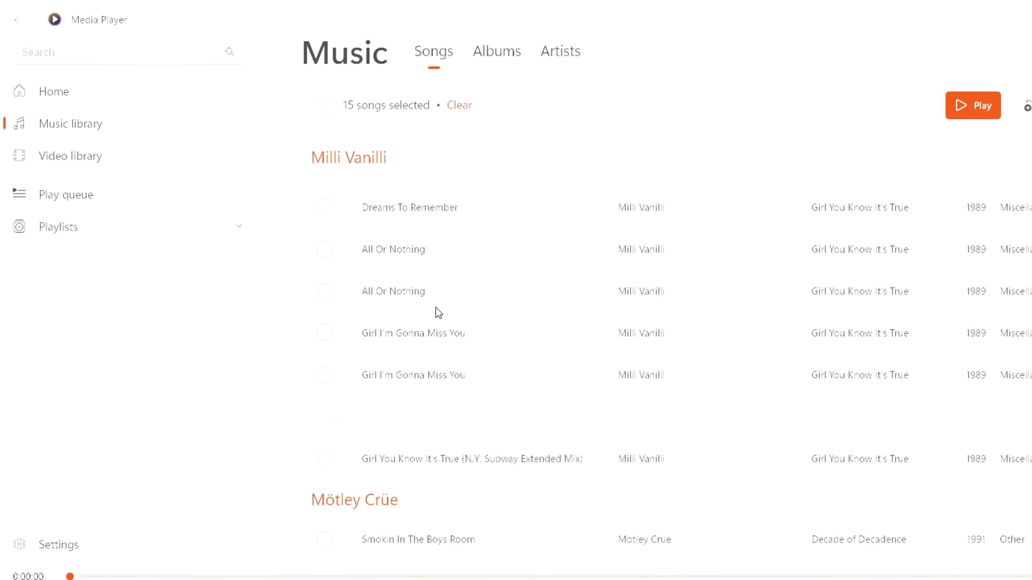
Add all the songs selected in the music library to the existing Rock playlist
drag(438, 310, 148, 252)
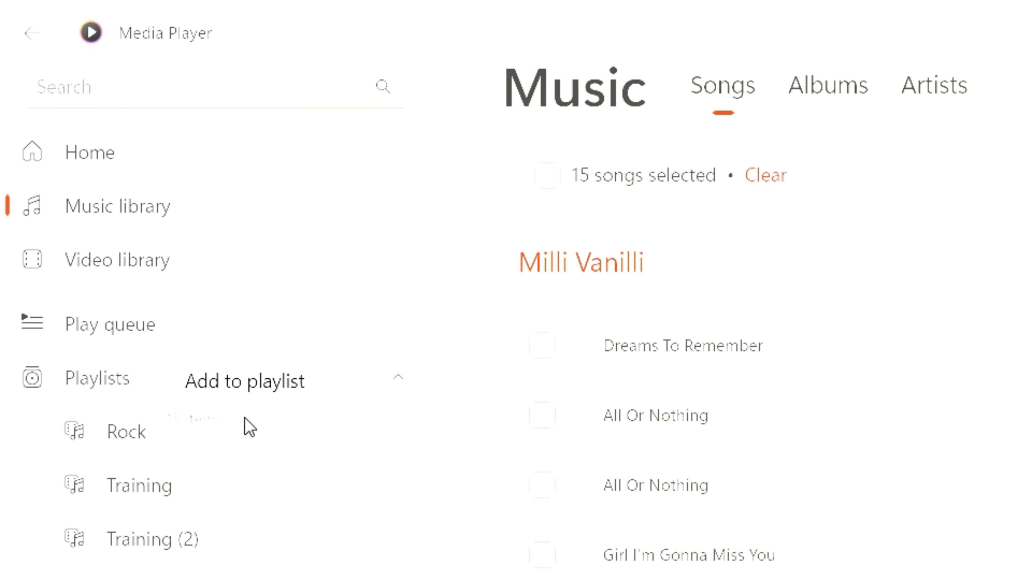
drag(245, 419, 124, 435)
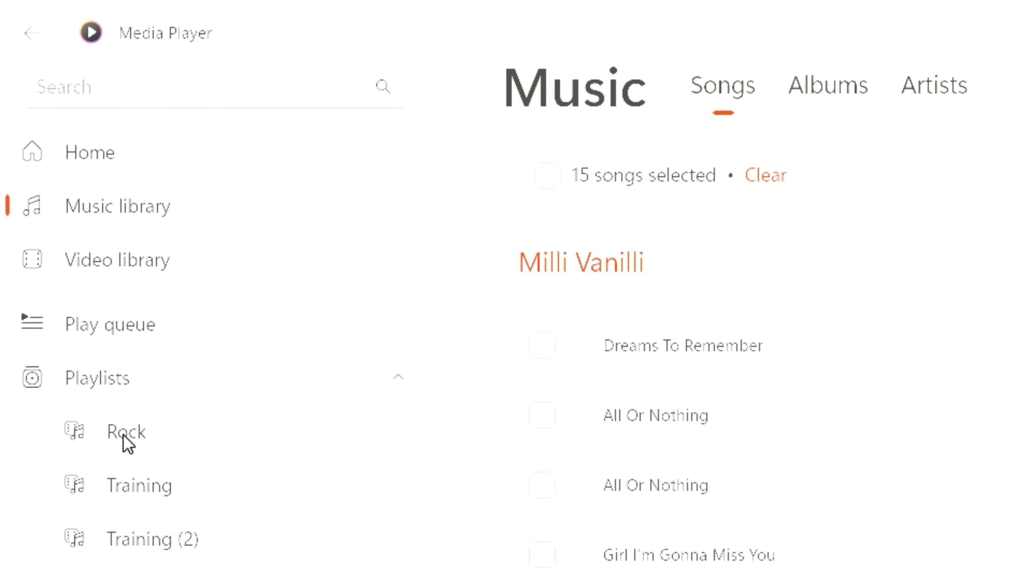
Open the Rock playlist and look through its list of songs to check which titles and artists it contains
click(171, 431)
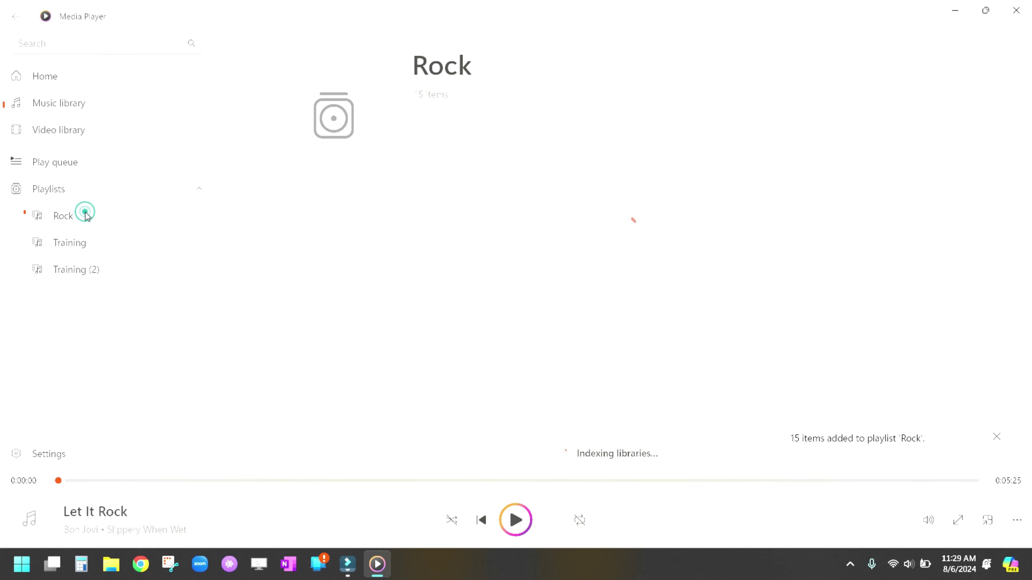
scroll(512, 293, down, 3)
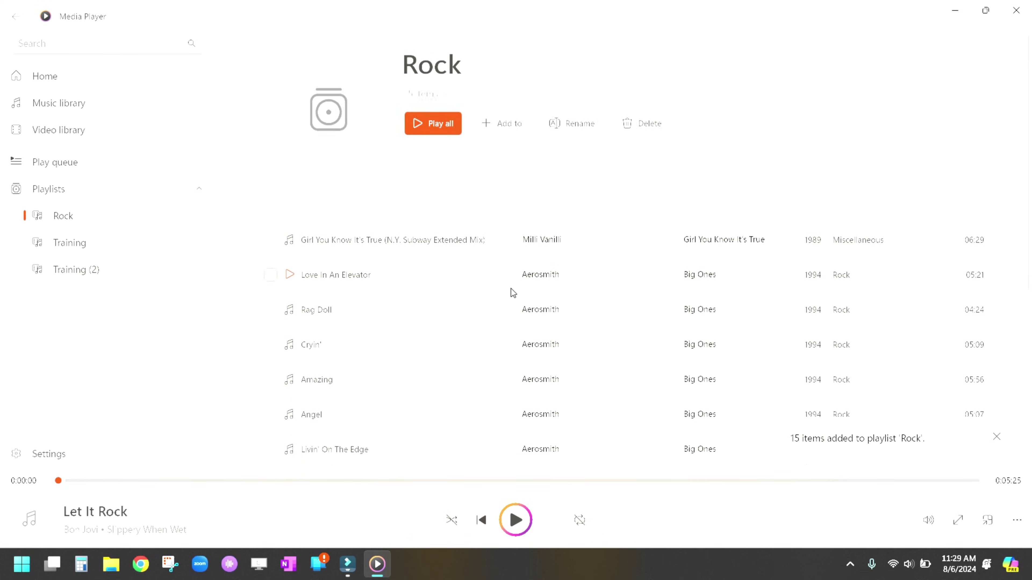
scroll(511, 289, down, 2)
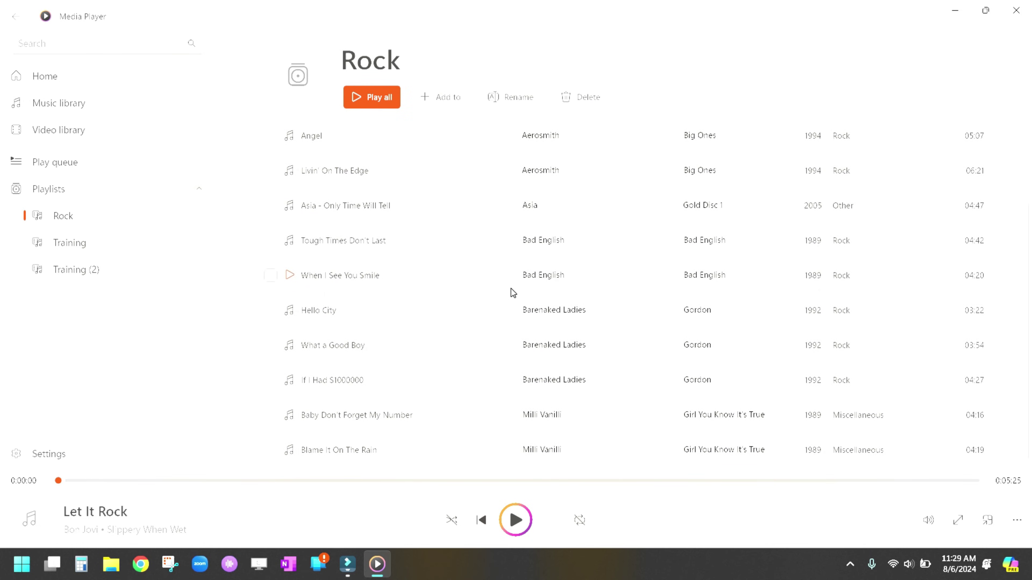
scroll(512, 293, up, 3)
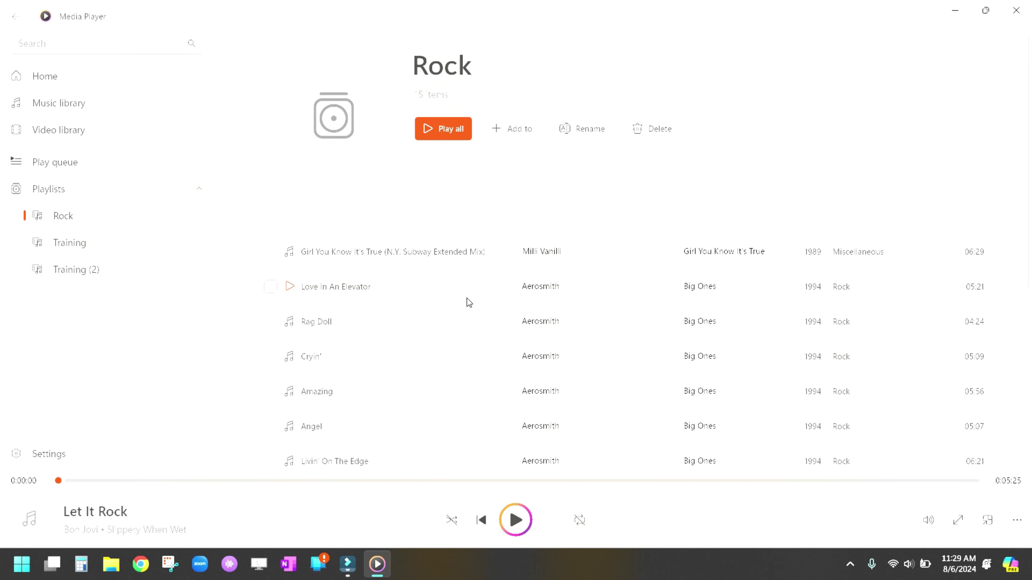
scroll(421, 223, down, 4)
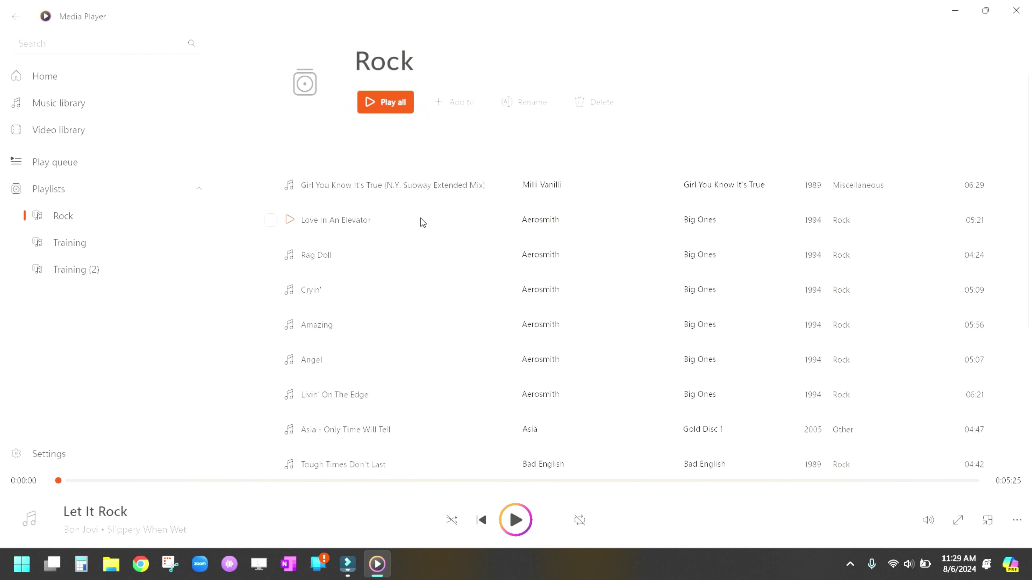
scroll(420, 217, down, 3)
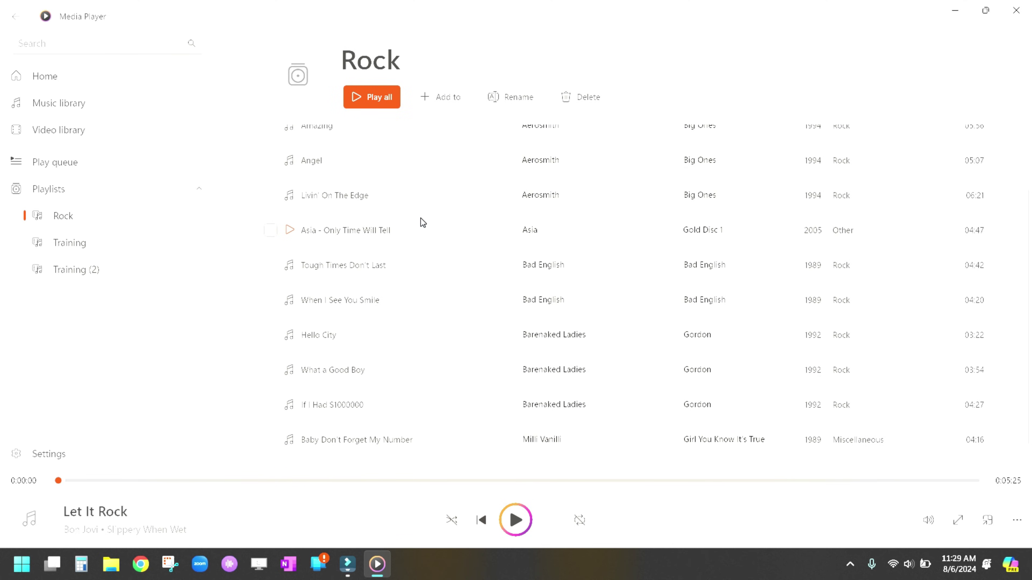